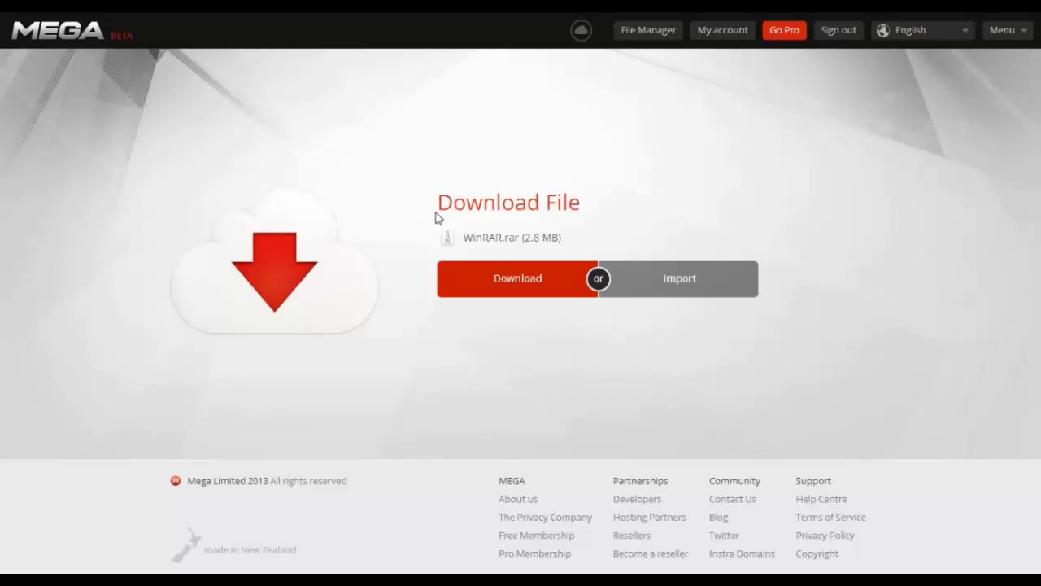
Step: Start the WinRAR.rar download in MEGA, pause it at 41%, and leave the page
click(486, 284)
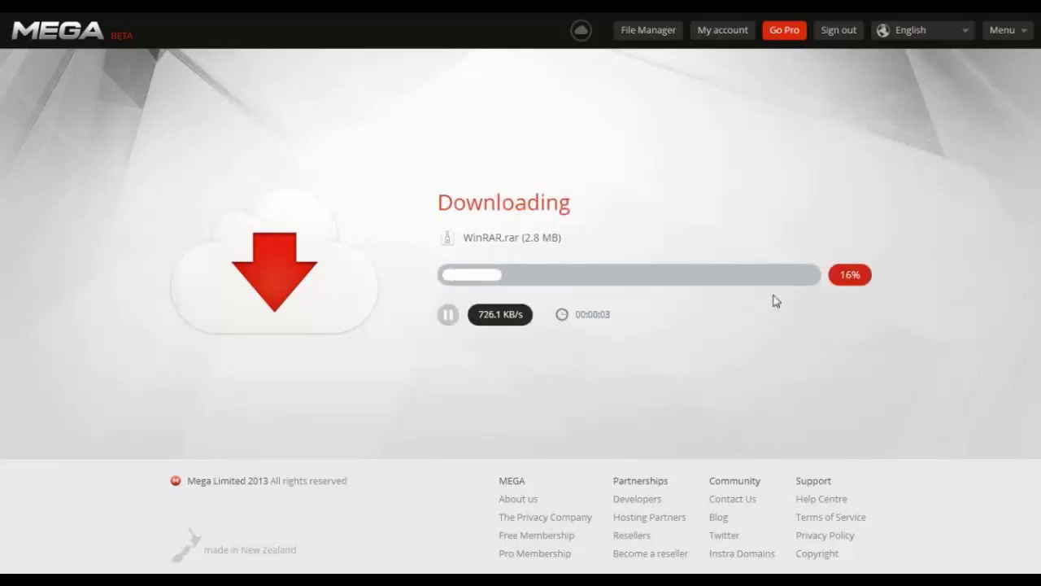
click(448, 314)
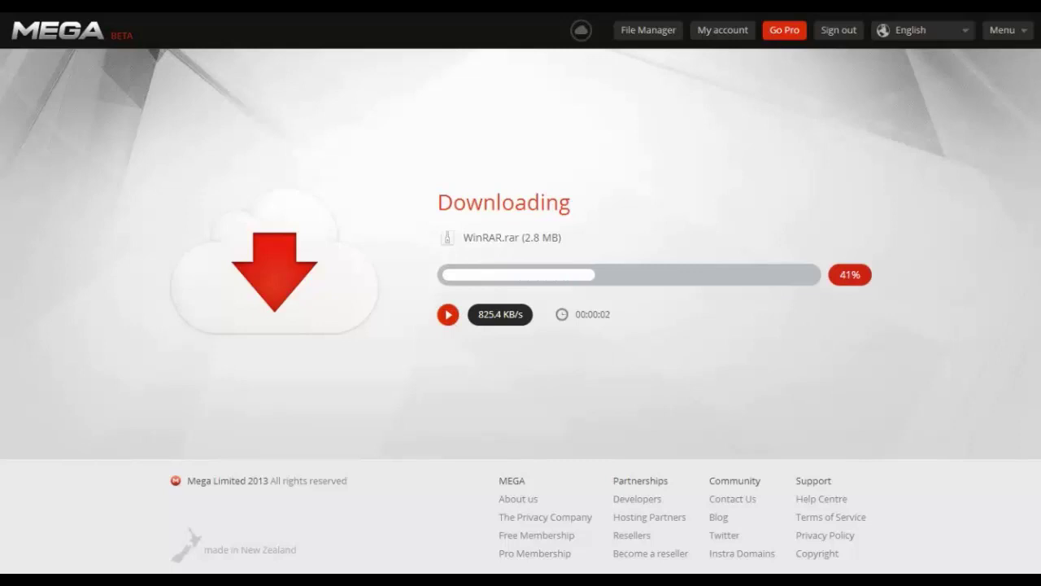
key(F5)
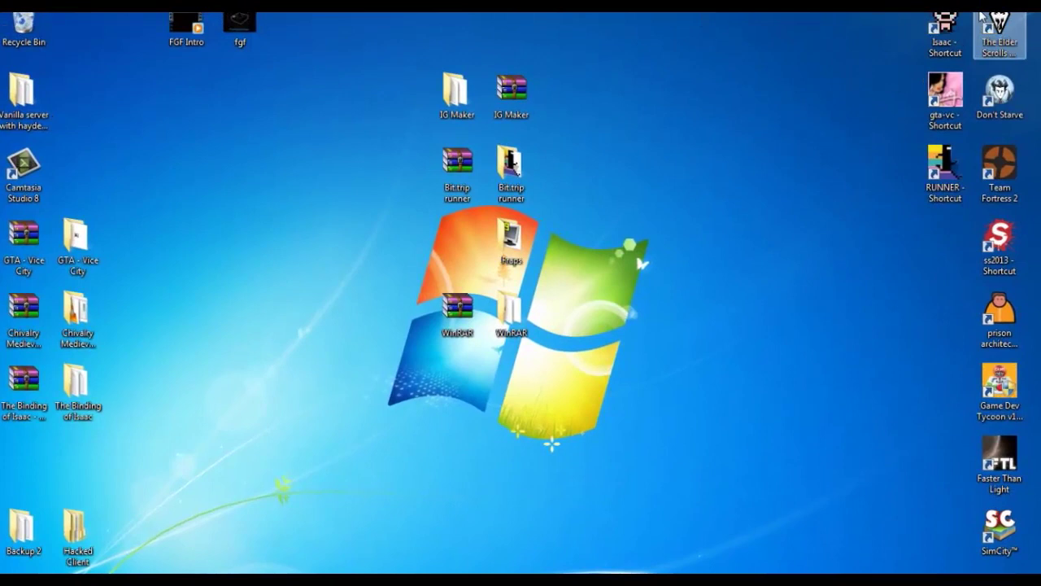
Step: Switch the recorder to full screen and open WinRAR.rar from the desktop, shifting its window left
right_click(976, 14)
mouse_move(911, 40)
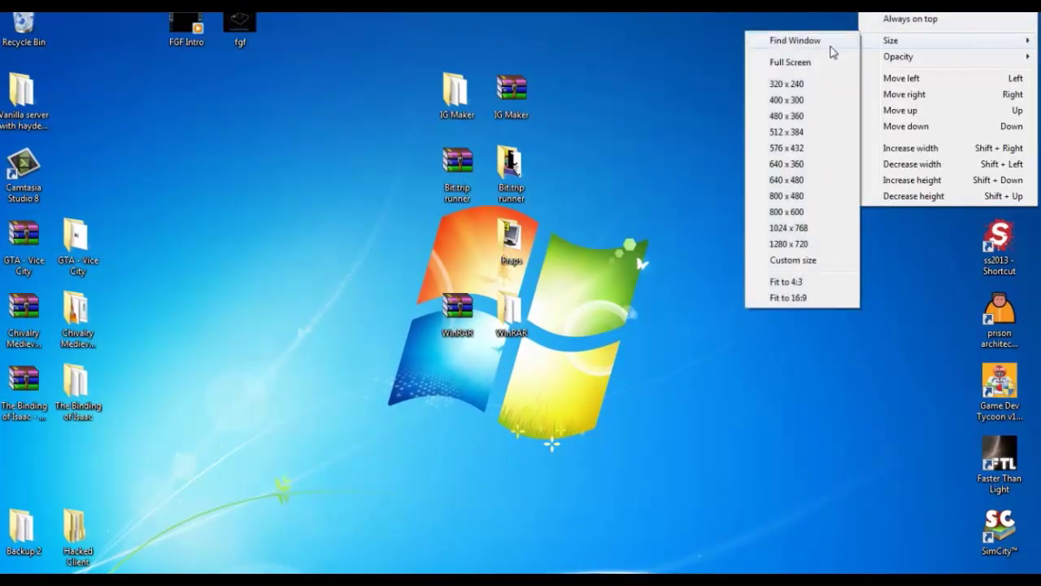
click(810, 62)
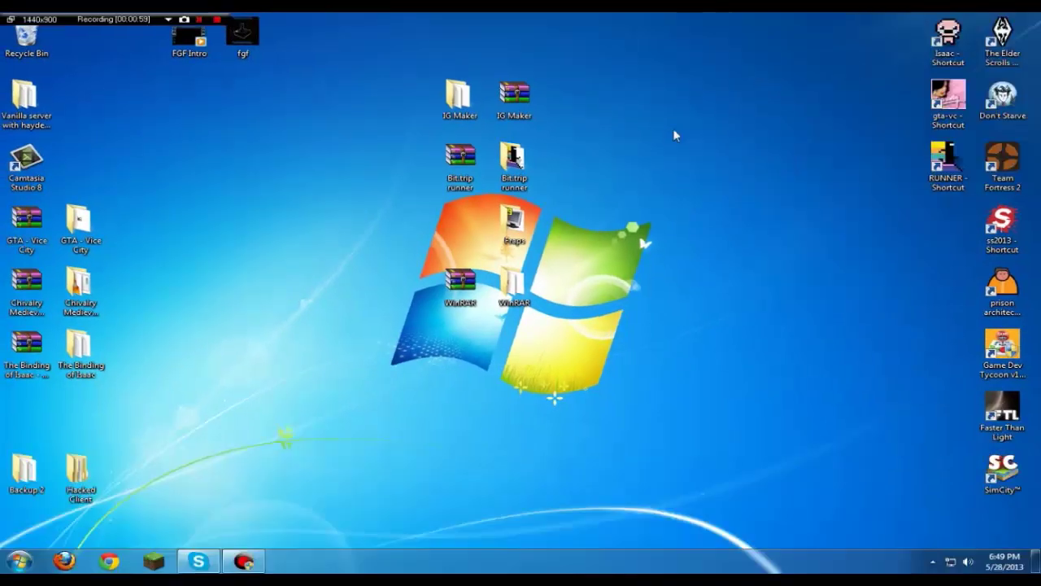
drag(91, 14, 569, 555)
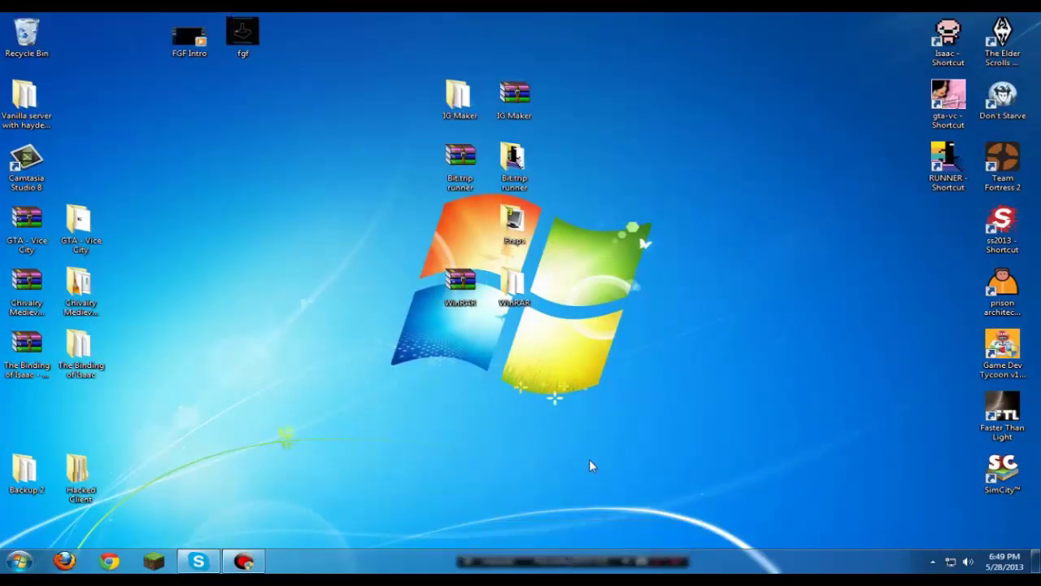
double_click(460, 283)
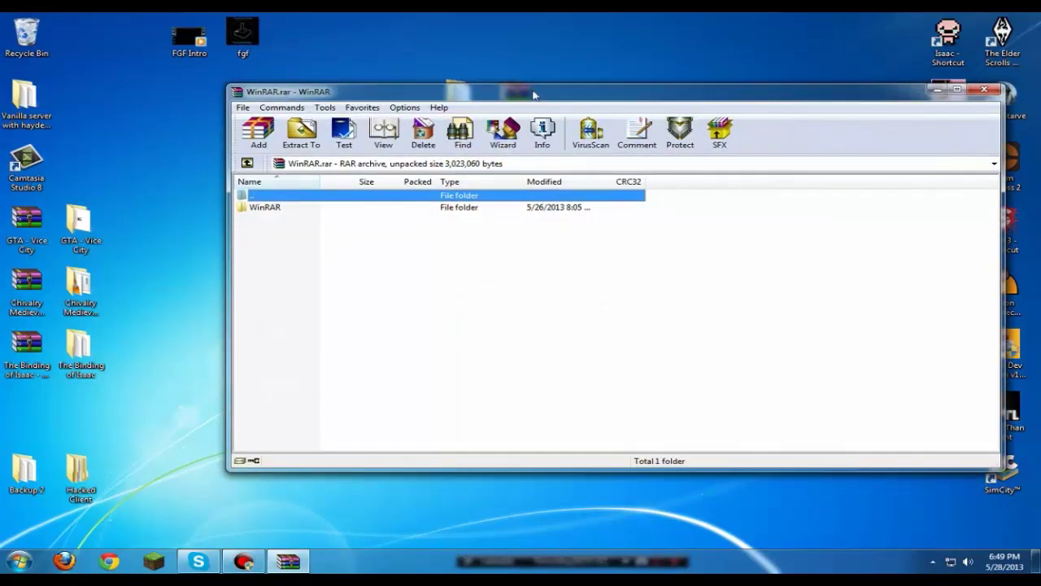
drag(529, 92, 456, 101)
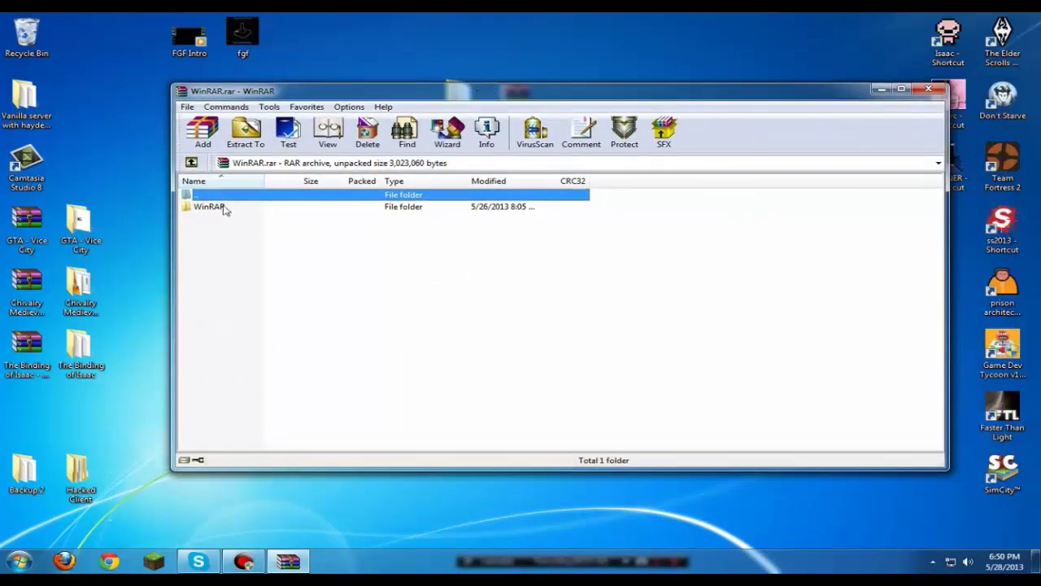
Step: Open the Extract To options for the WinRAR folder, cancel them, and close the archive
click(213, 206)
click(240, 134)
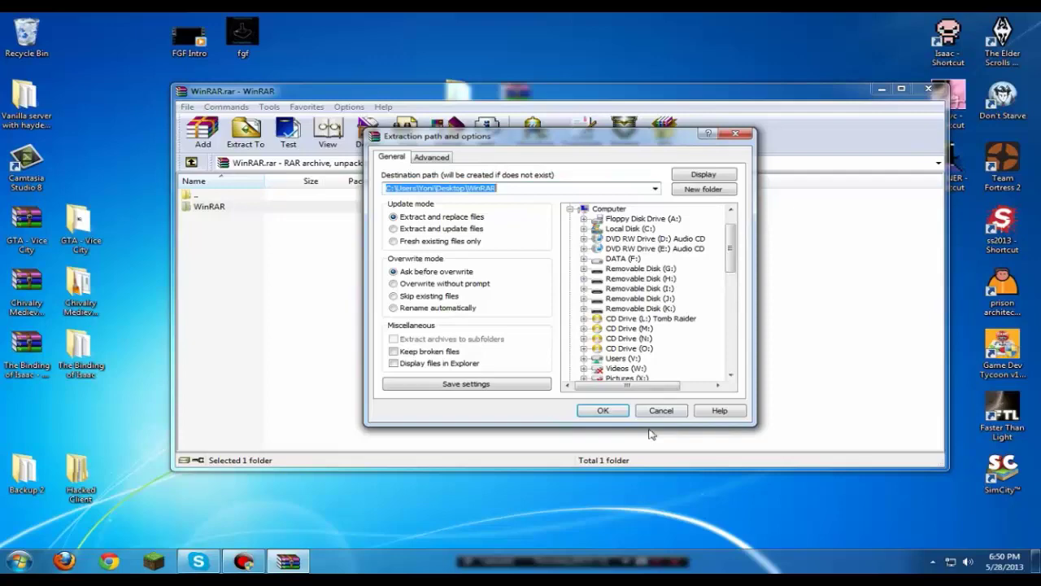
click(651, 411)
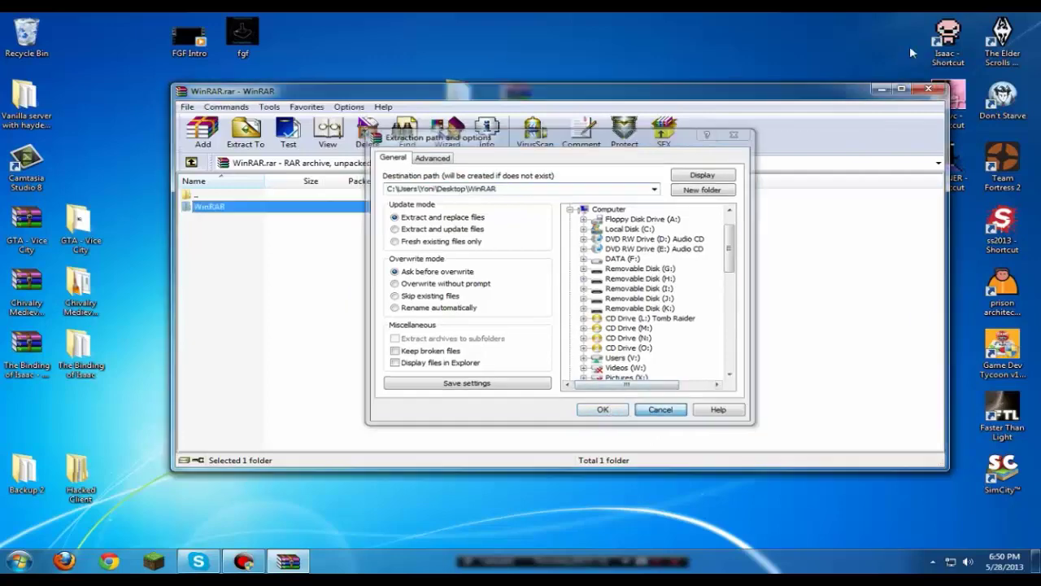
click(928, 88)
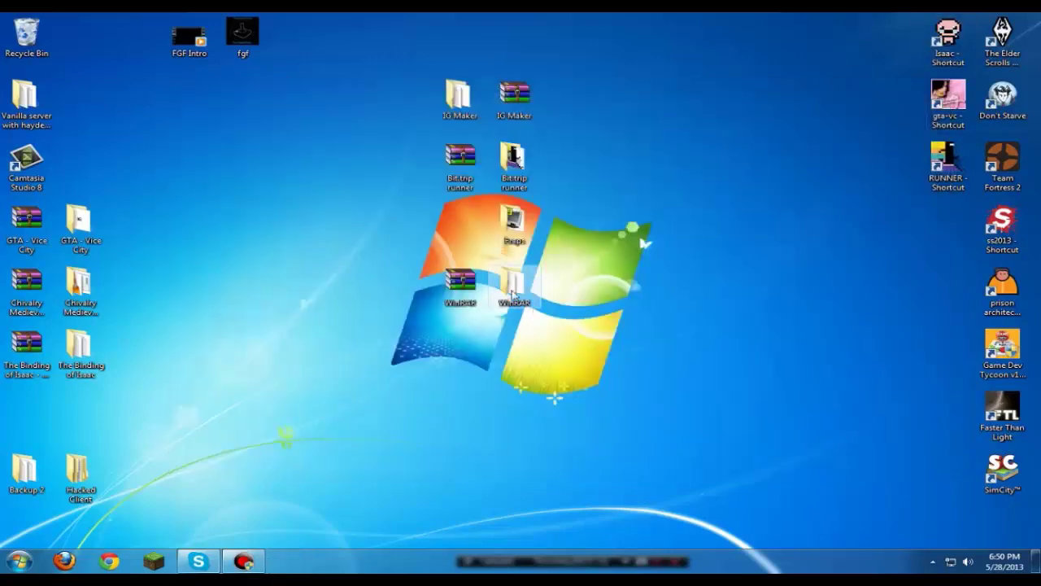
Step: Open the desktop WinRAR folder to show rarreg.key and the 32-bit and 64-bit installers
double_click(512, 289)
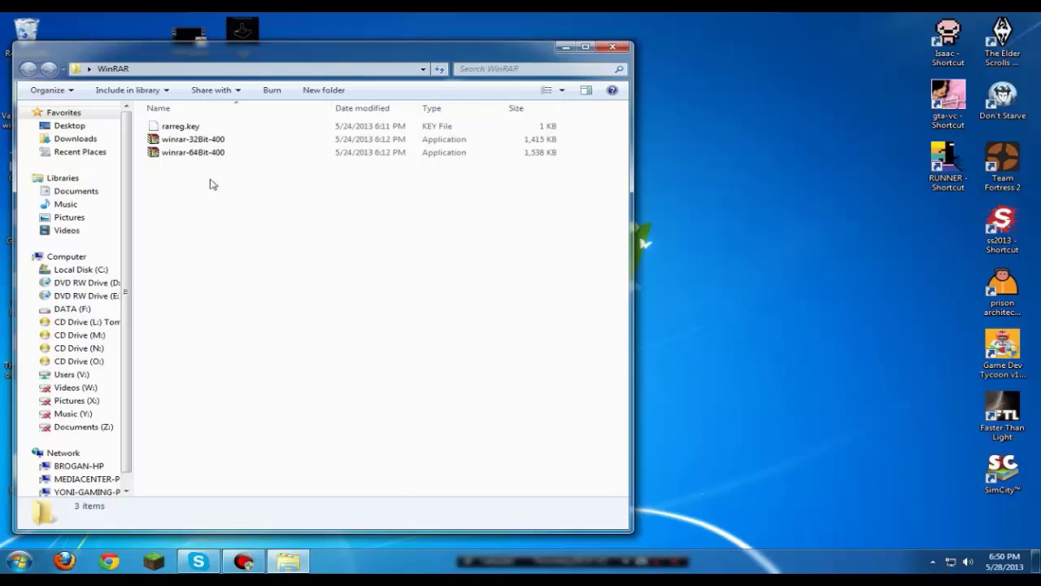
click(20, 561)
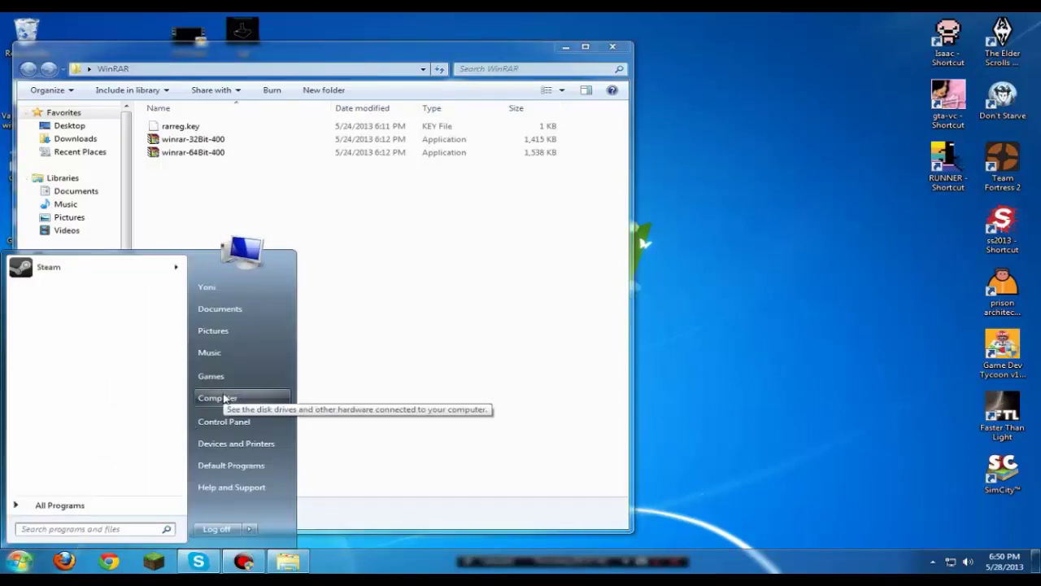
click(220, 399)
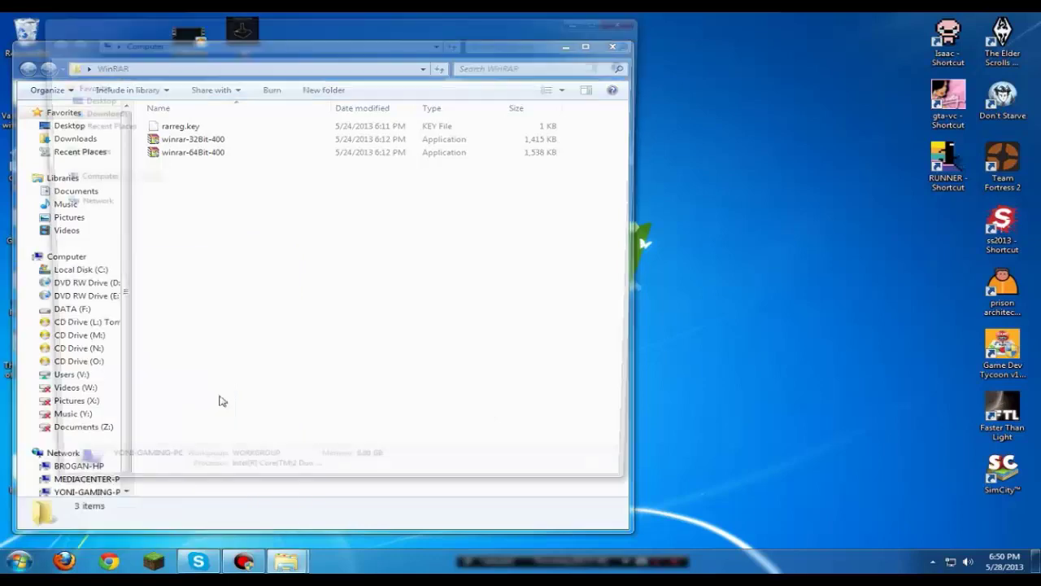
click(172, 62)
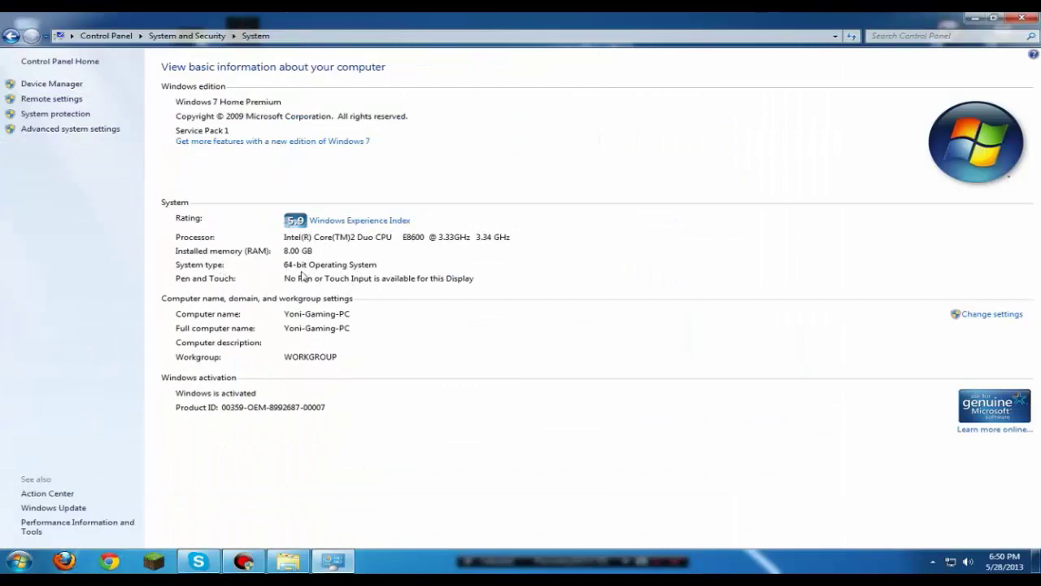
click(1023, 18)
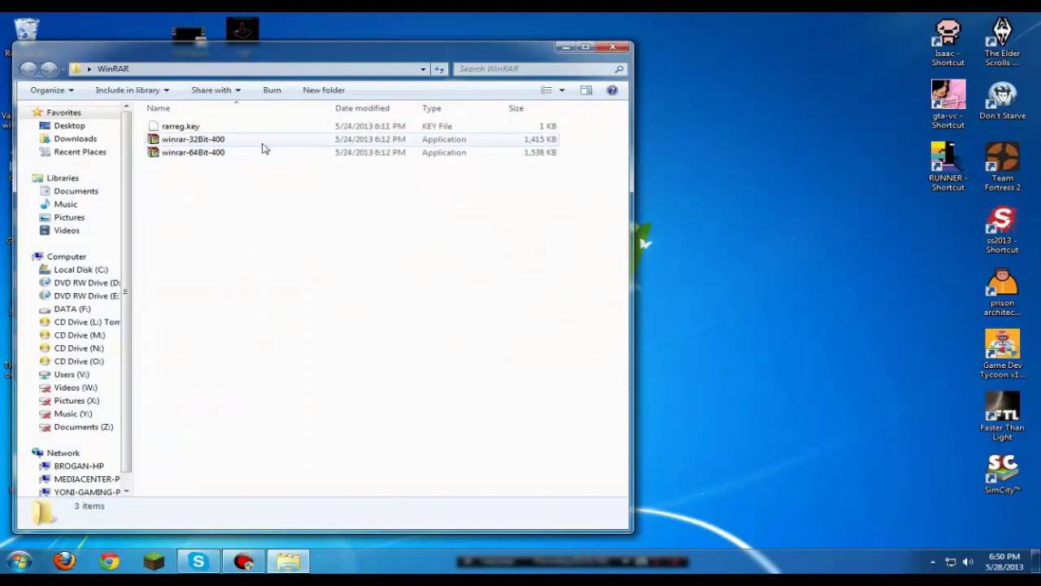
Step: Launch the 64-bit WinRAR 4.00 installer, then cancel it without installing
click(262, 148)
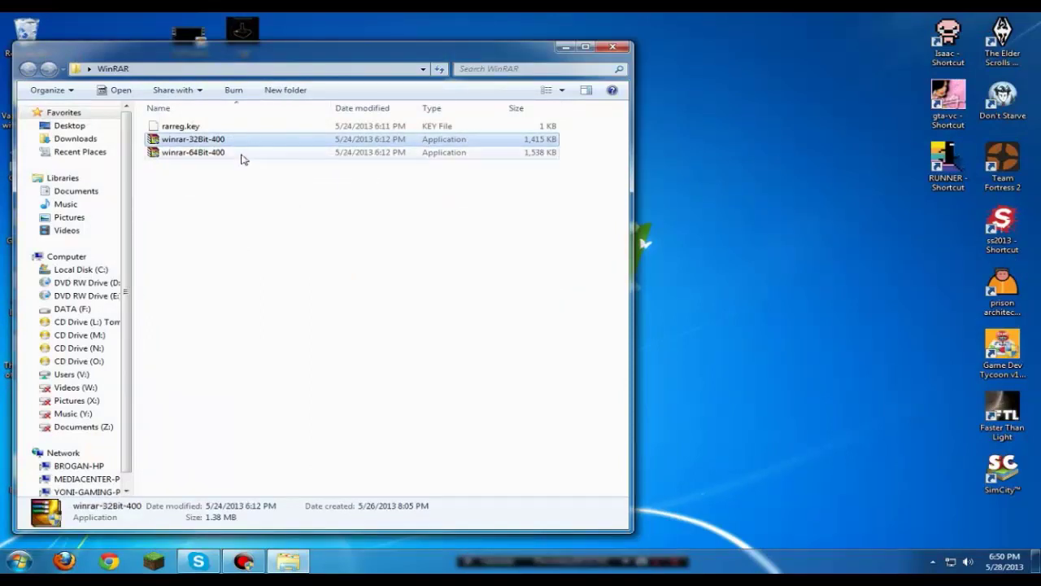
double_click(244, 153)
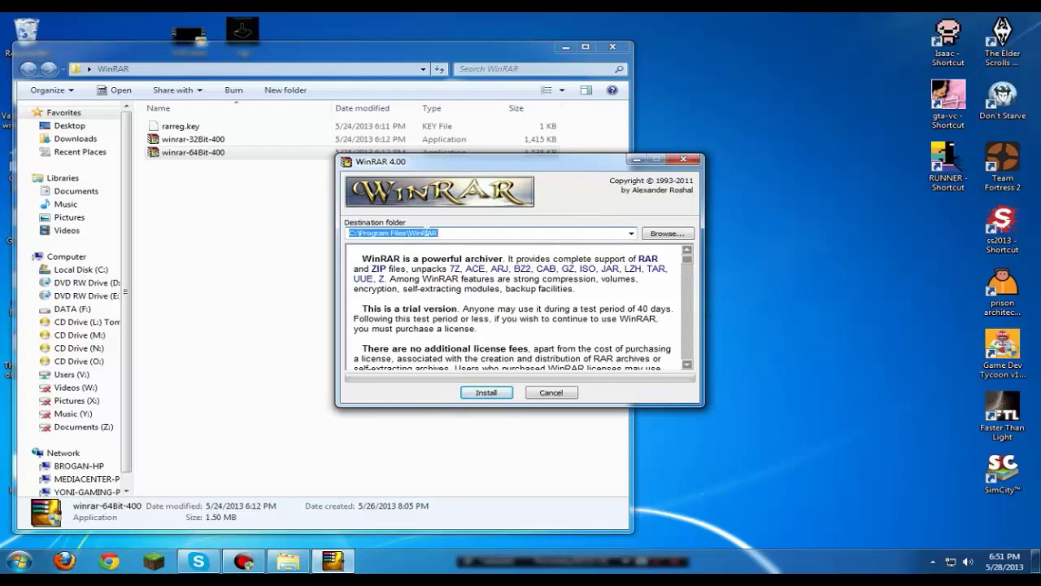
key(End)
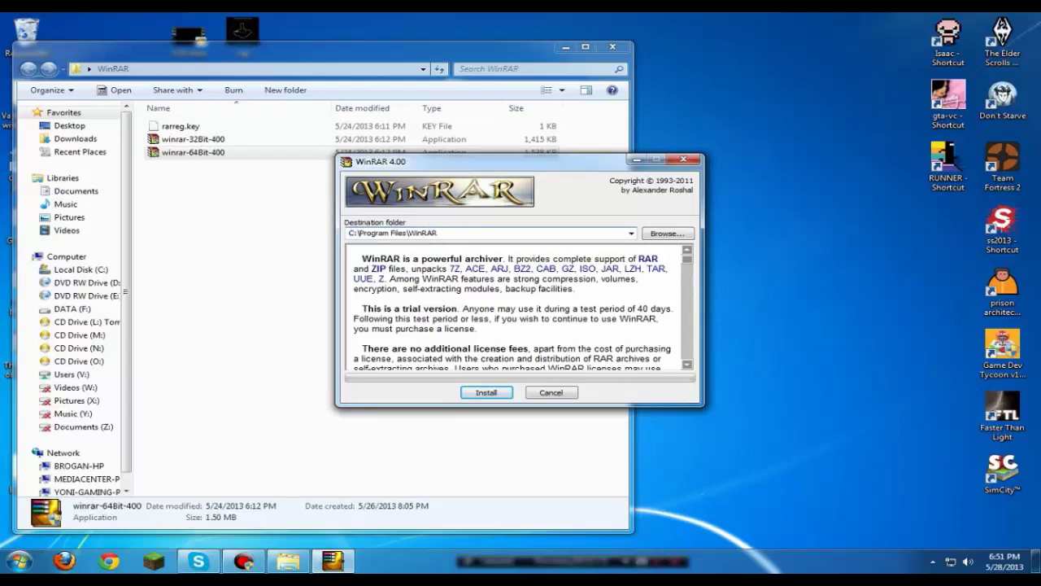
click(538, 394)
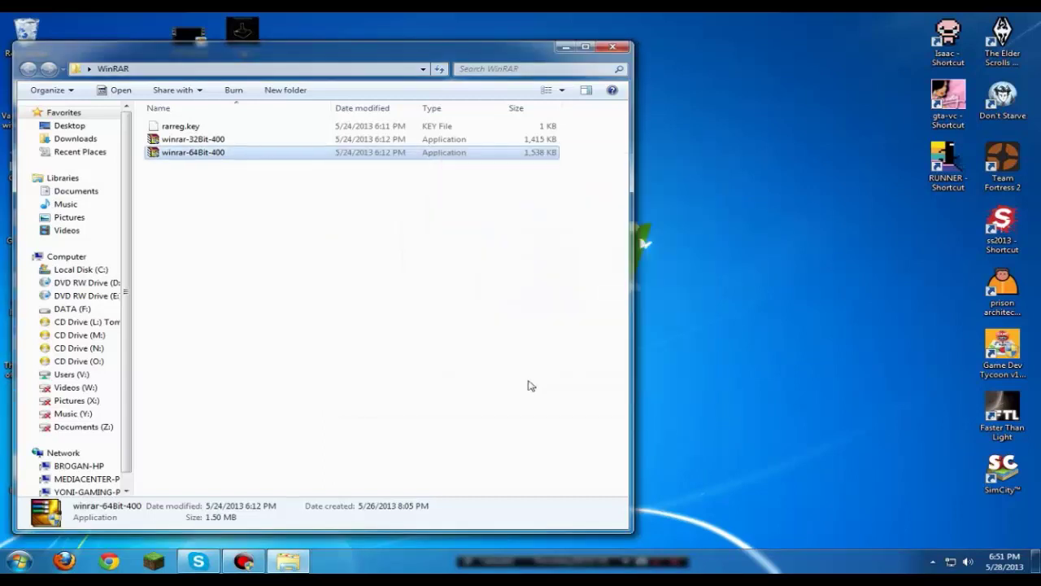
Step: Copy the rarreg.key file from the downloaded WinRAR folder
click(501, 373)
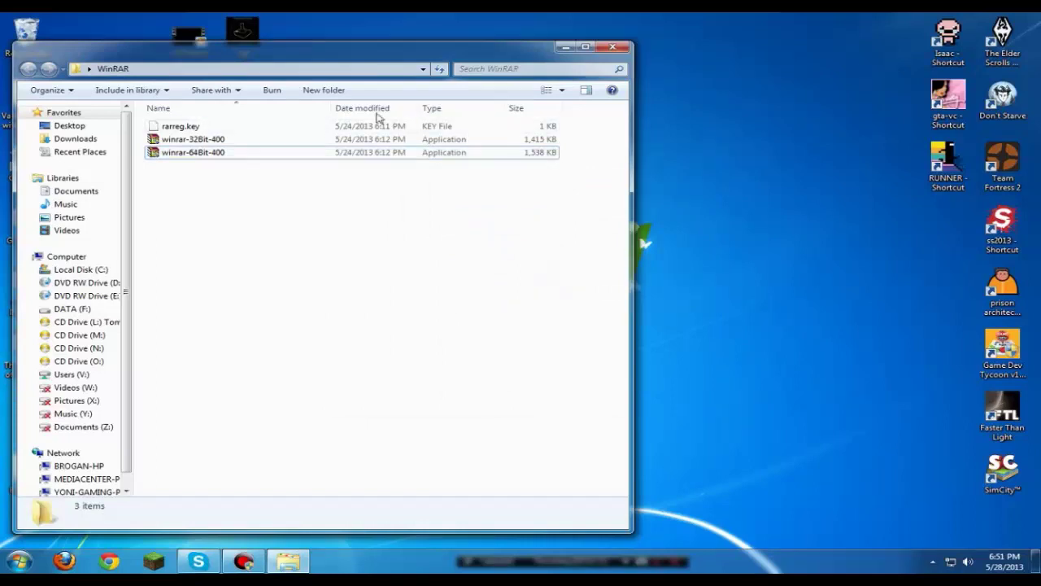
click(196, 128)
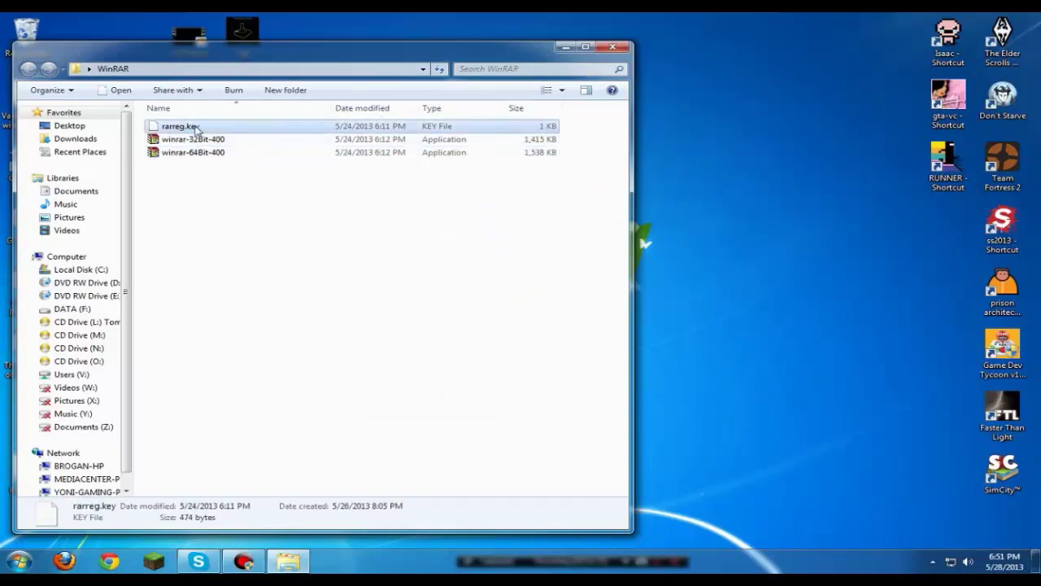
right_click(195, 128)
click(260, 312)
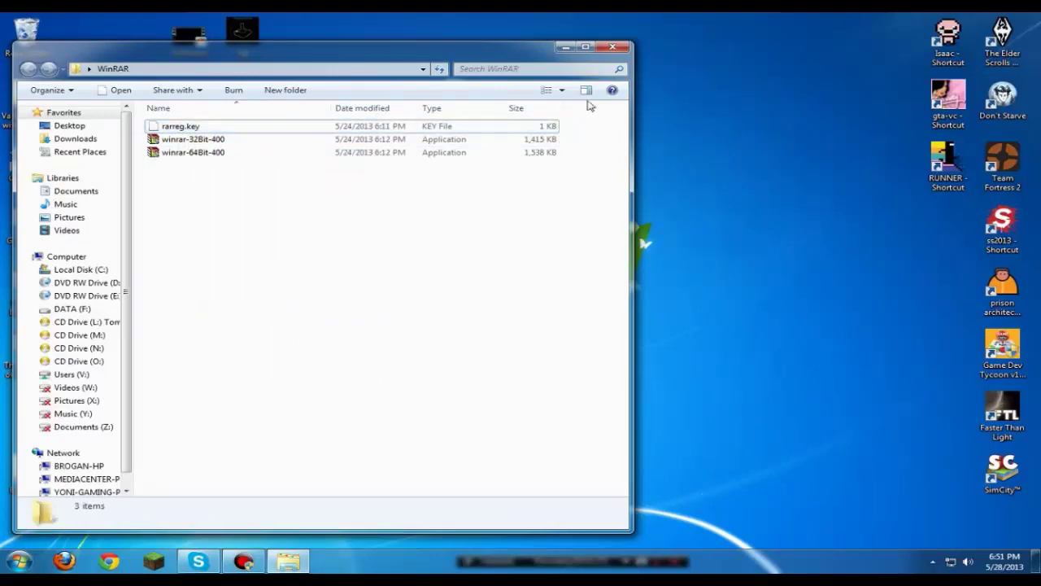
Step: Open a maximized Computer window from the Start menu
drag(542, 45, 732, 38)
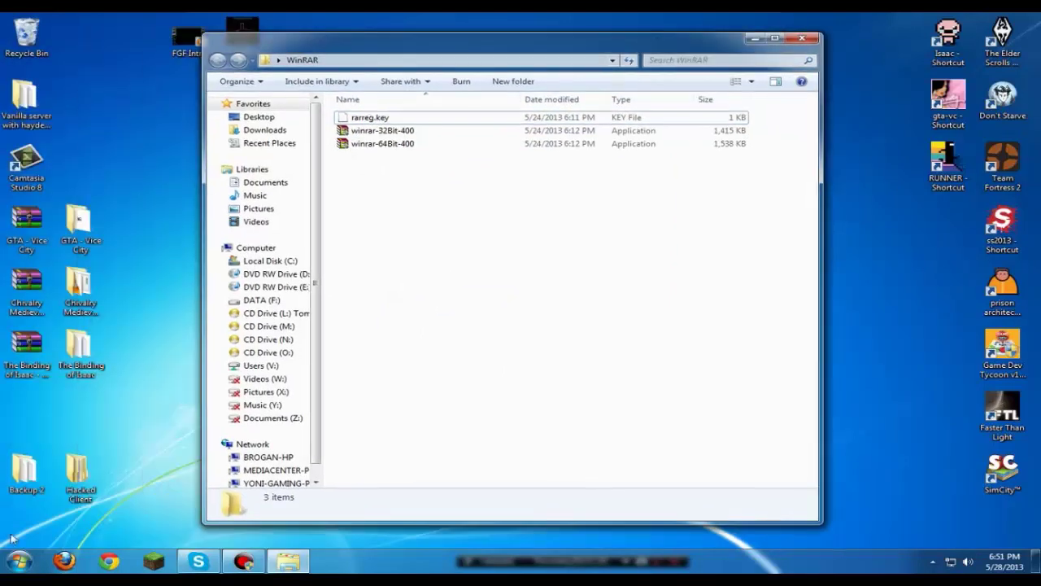
click(19, 561)
click(236, 400)
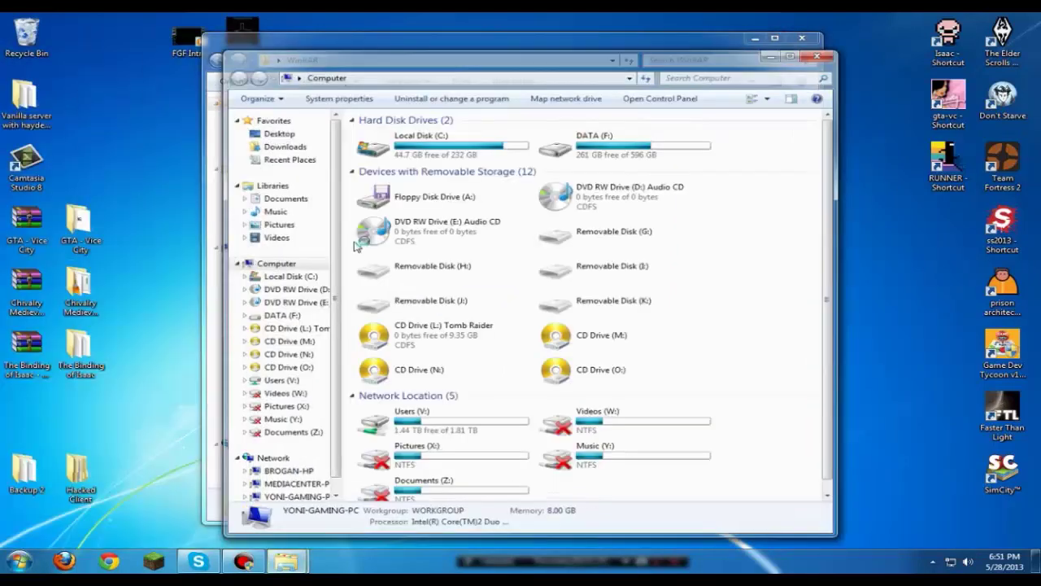
double_click(349, 57)
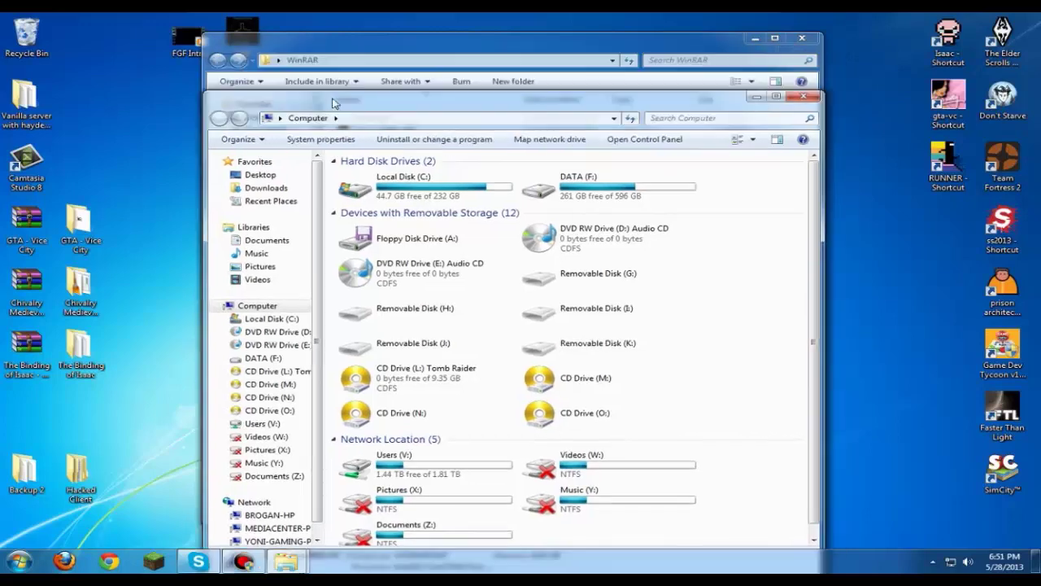
Step: Navigate to C:\Program Files\WinRAR
double_click(248, 117)
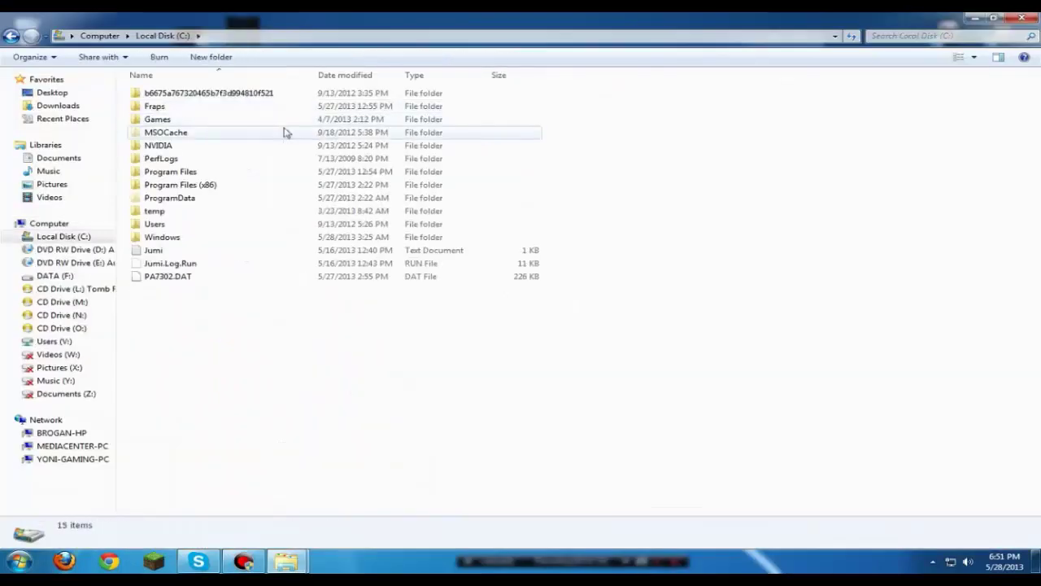
double_click(232, 171)
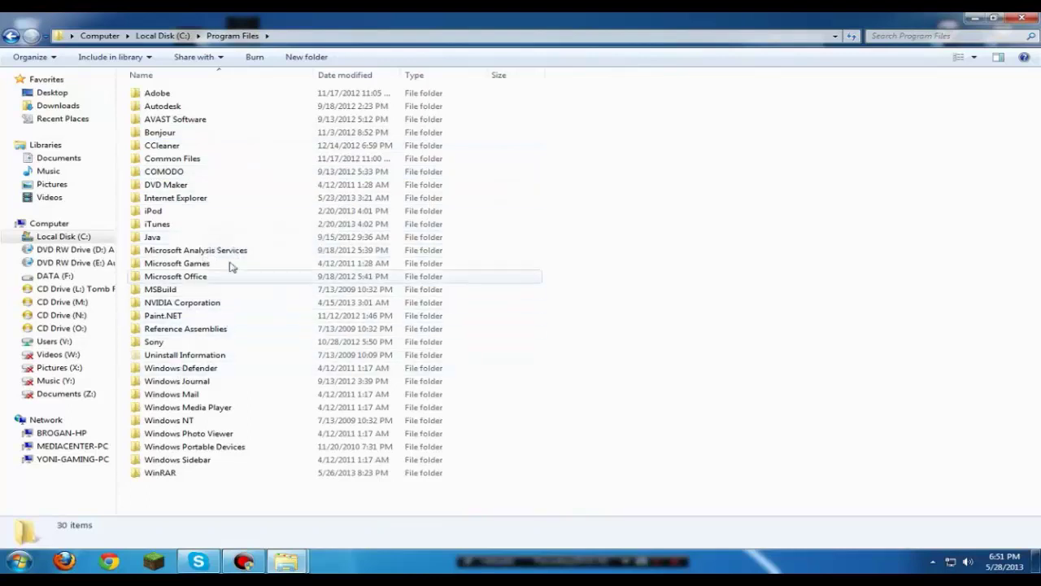
double_click(181, 471)
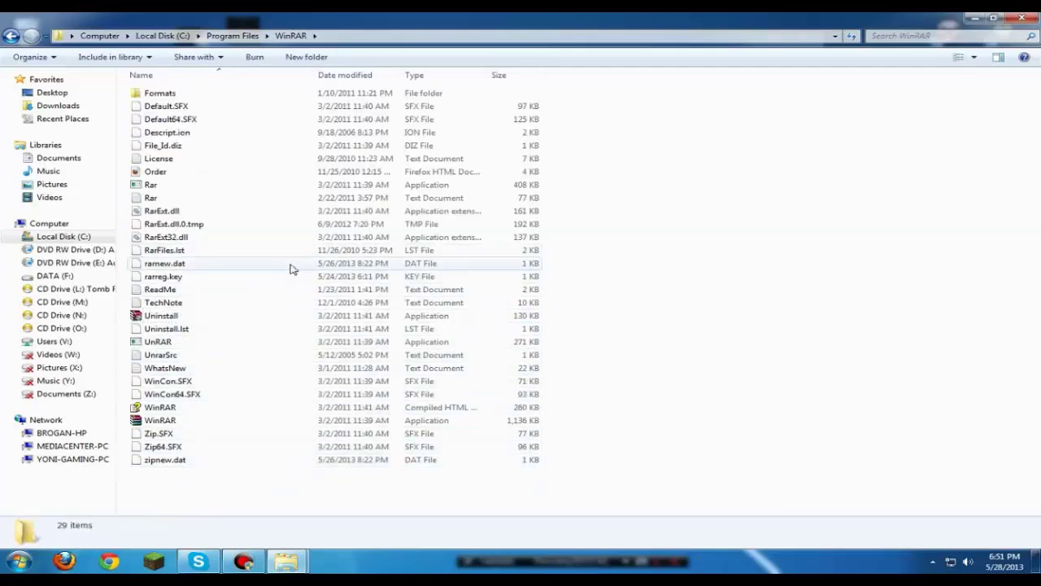
Step: Paste rarreg.key there, replacing the existing copy with administrator permission
right_click(797, 261)
click(832, 346)
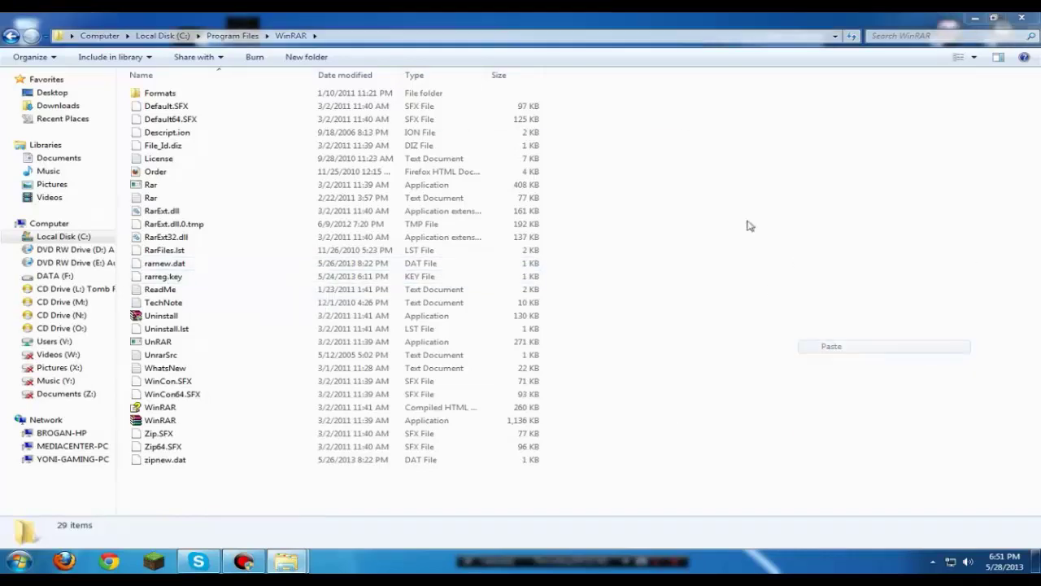
click(538, 211)
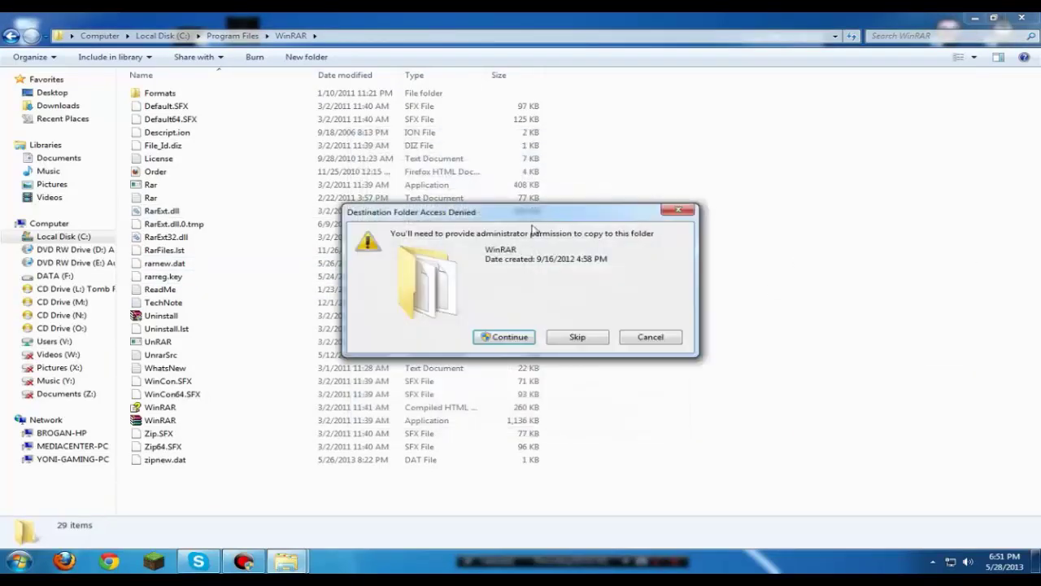
click(506, 337)
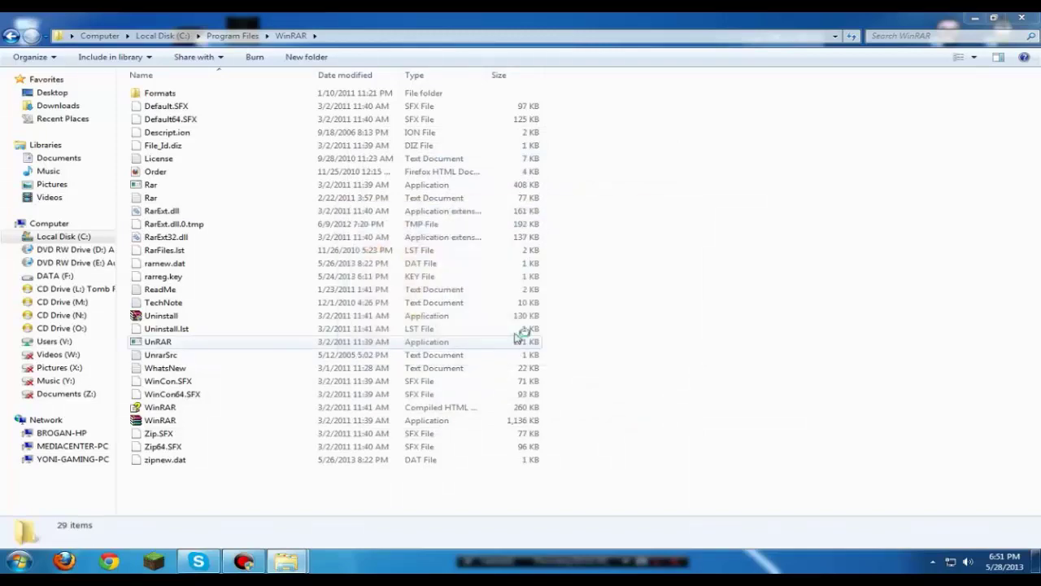
Step: Close both Explorer windows and reopen WinRAR.rar from the desktop in WinRAR
click(741, 319)
click(1021, 17)
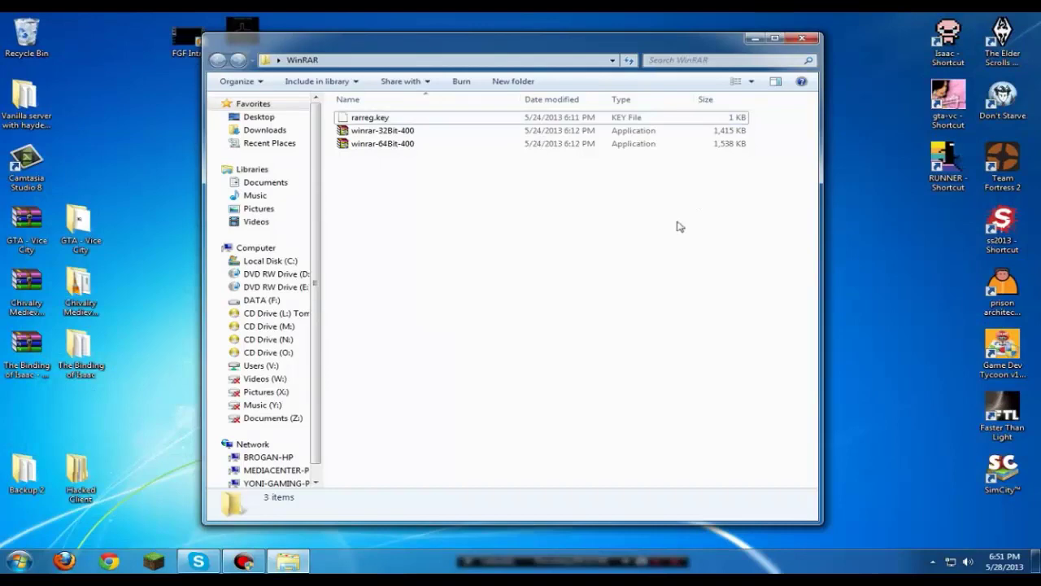
click(802, 39)
double_click(447, 286)
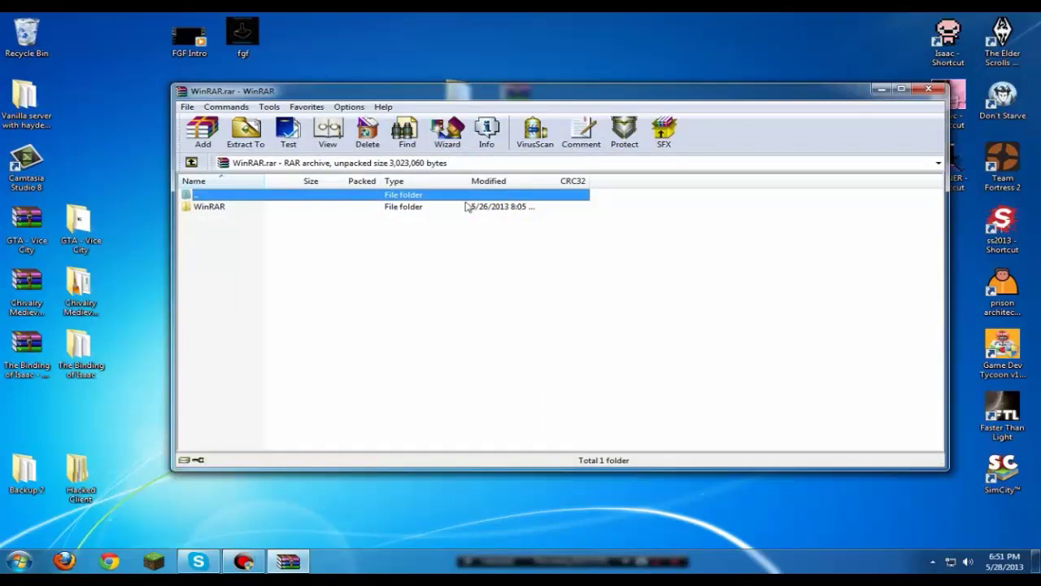
click(928, 89)
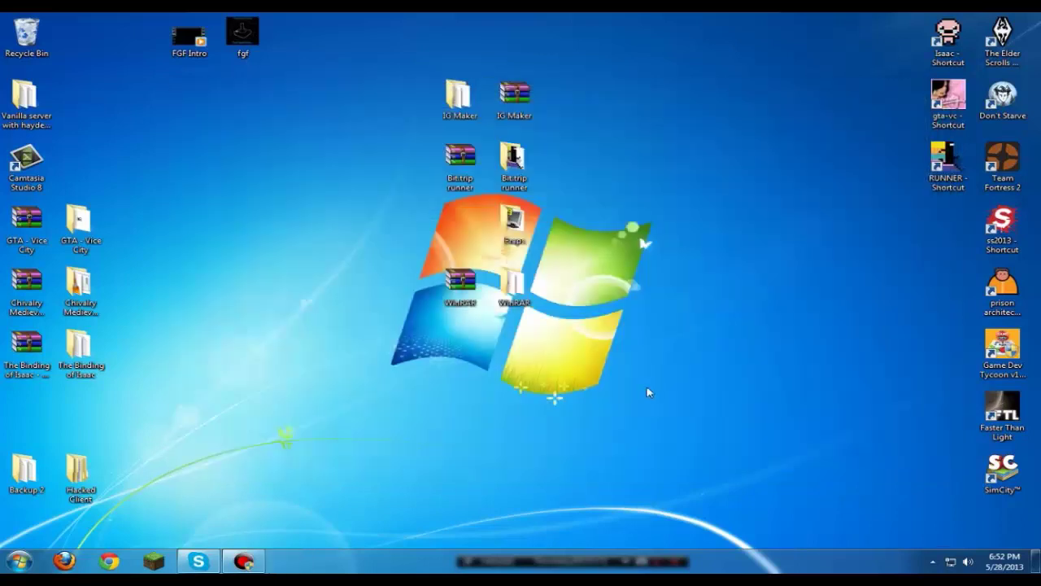